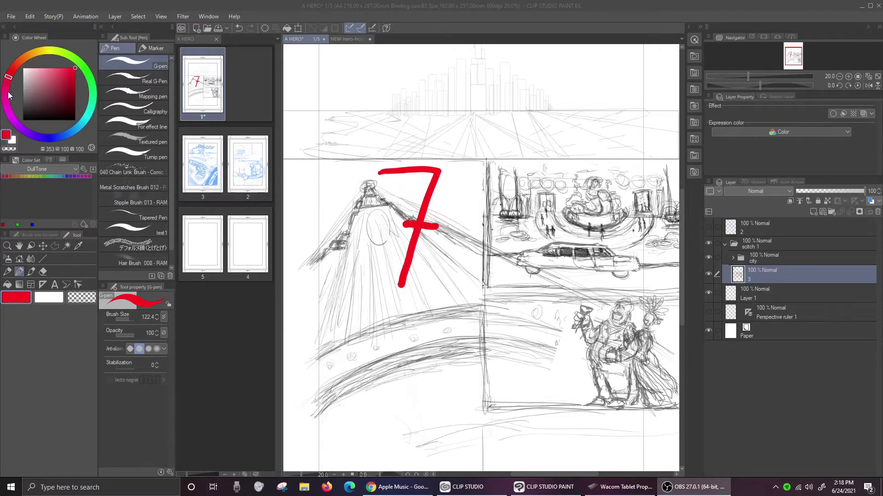
Flip the comic page horizontally with Edit > Rotate/Flip canvas > Flip Horizontal.
left_click(30, 16)
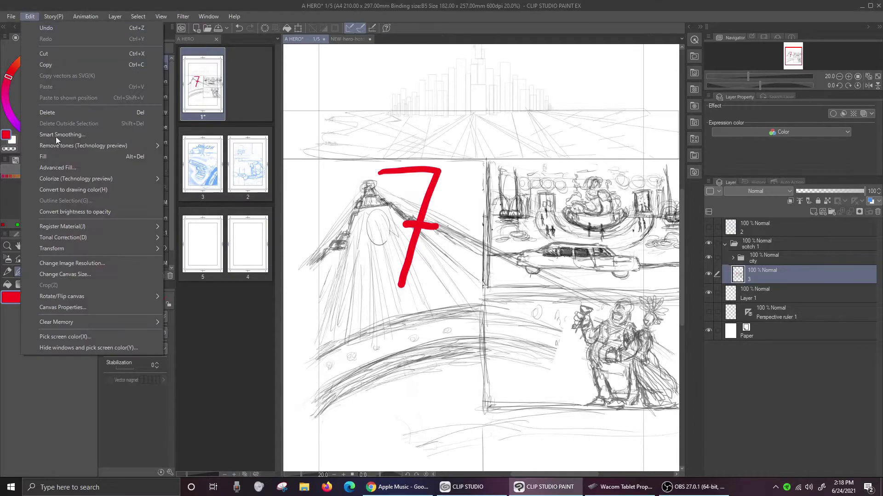
key("Right")
mouse_move(30, 16)
mouse_move(76, 299)
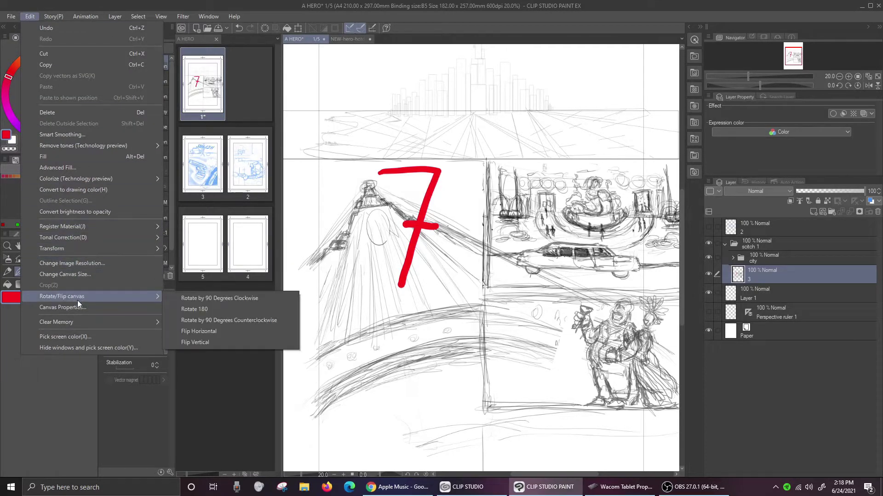
left_click(208, 336)
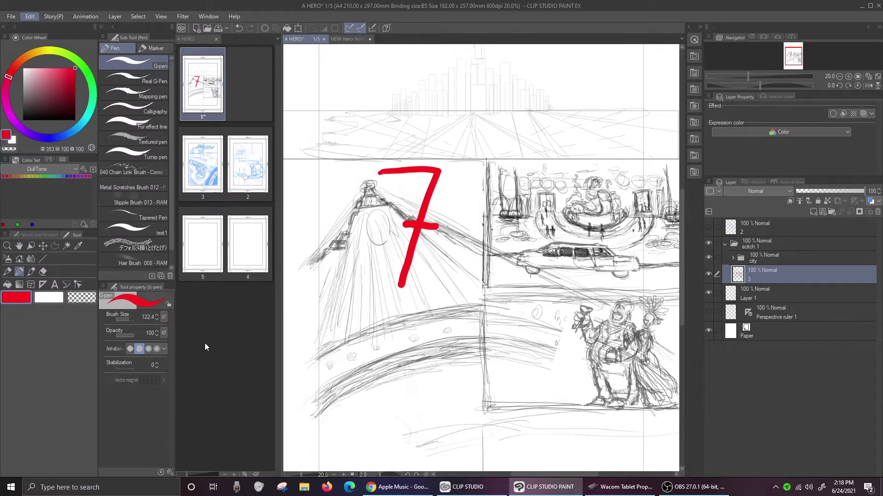
left_click(30, 17)
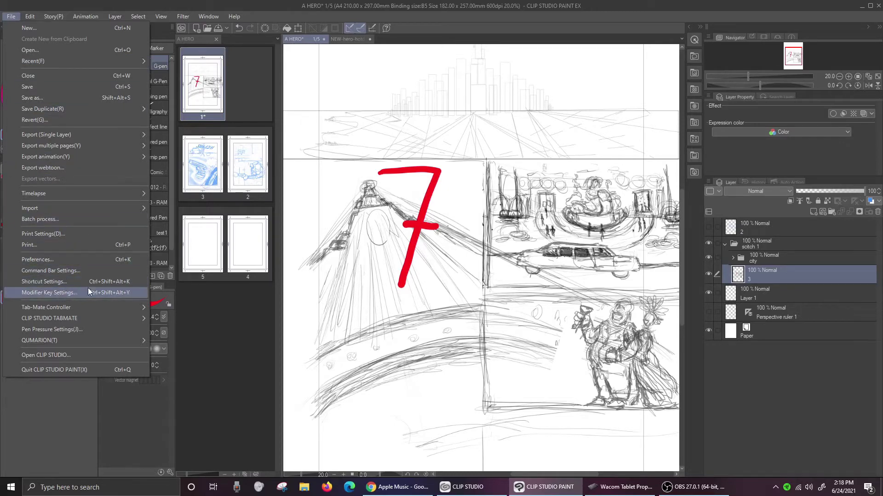
In Shortcut Settings, expand Edit > Rotate/Flip canvas and select Flip Horizontal for editing.
left_click(56, 282)
left_click(172, 128)
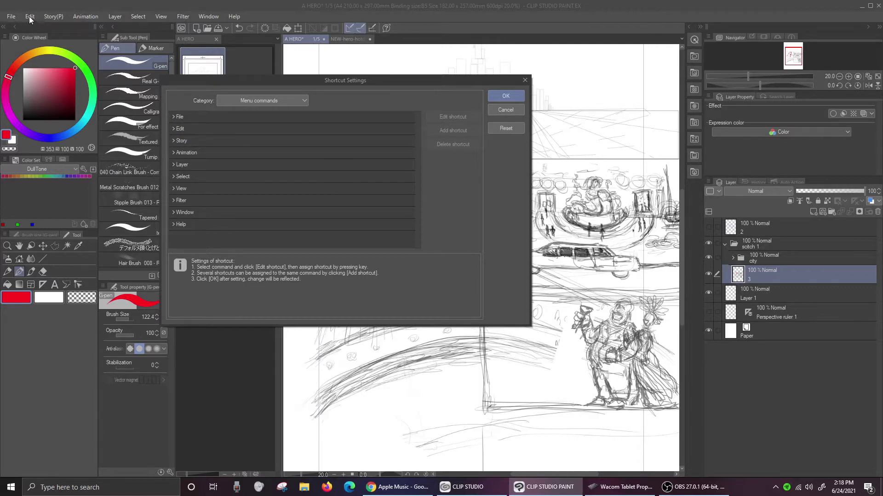
left_click(173, 129)
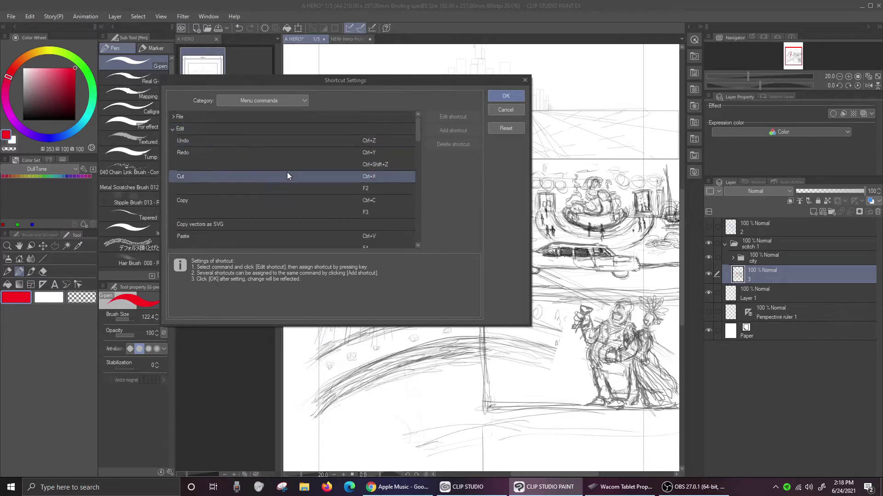
left_click_drag(417, 131, 424, 216)
scroll(423, 214, "up", 3)
left_click(177, 185)
left_click(189, 154)
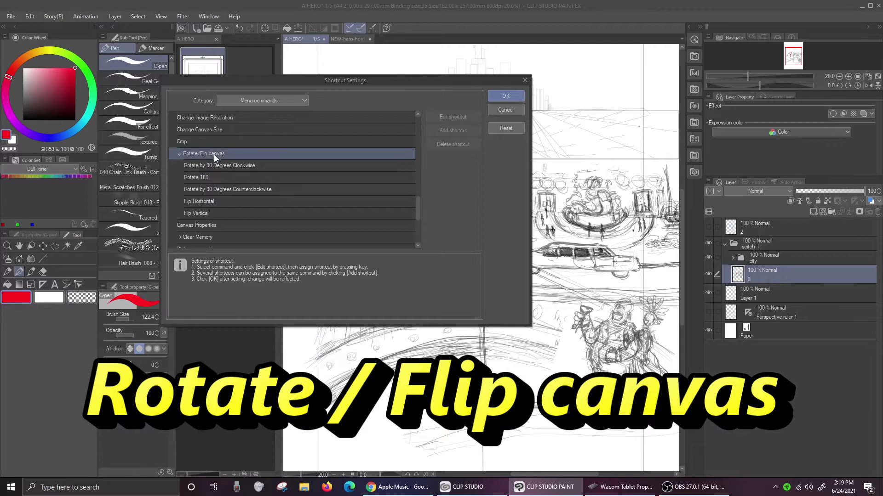
left_click(209, 199)
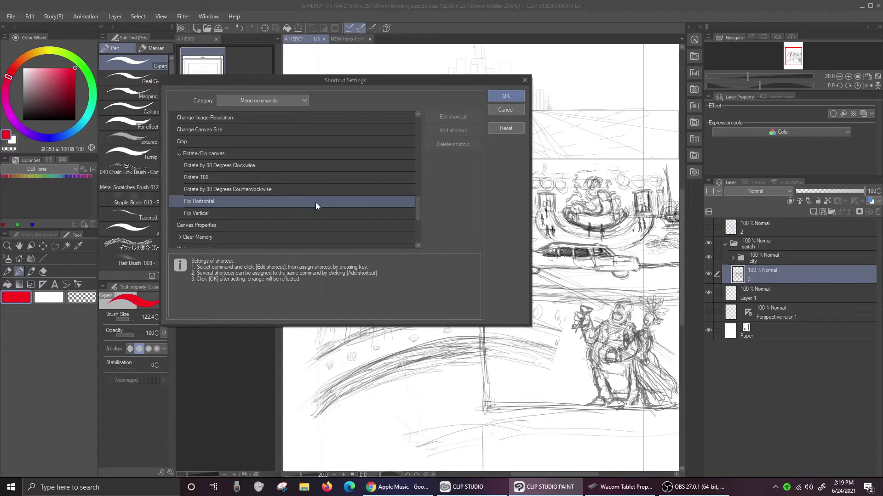
left_click(361, 204)
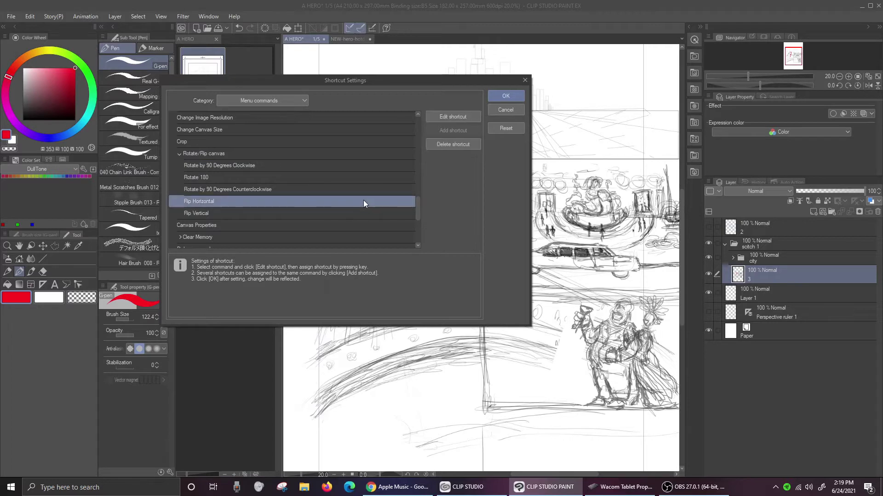
left_click(391, 203)
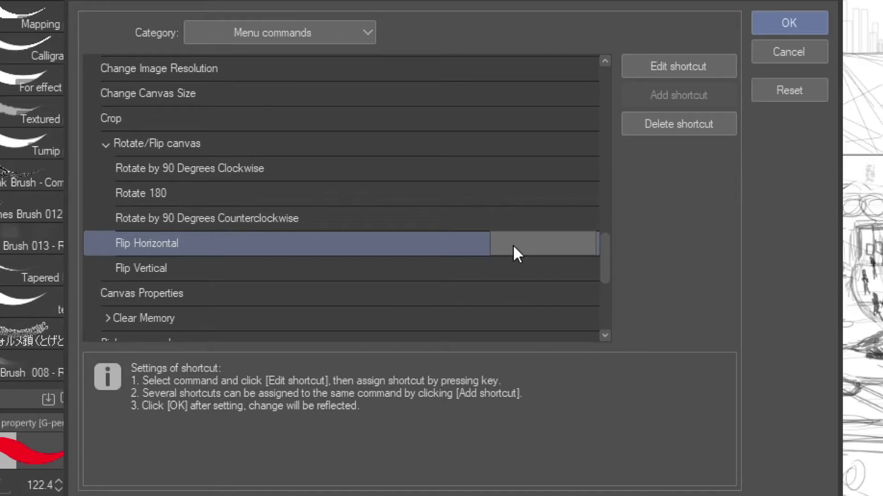
Assign Ctrl+H to Flip Horizontal instead of H, which conflicts with Hand.
key("h")
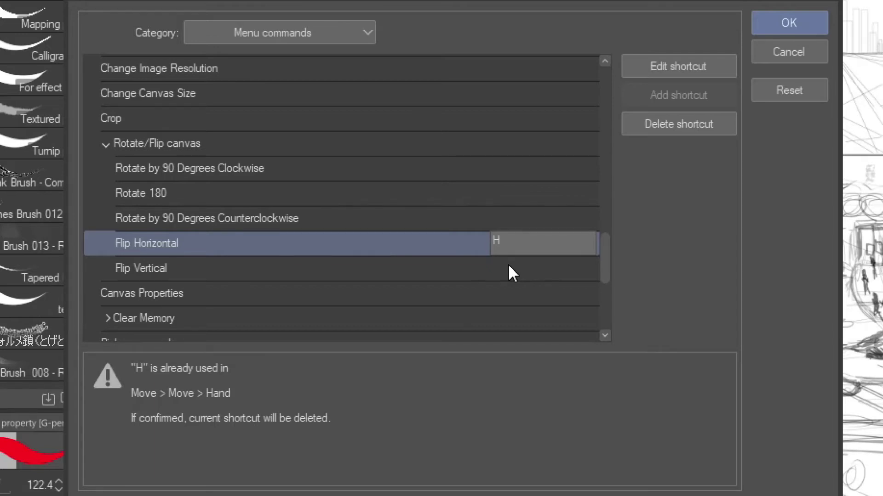
key("ctrl+h")
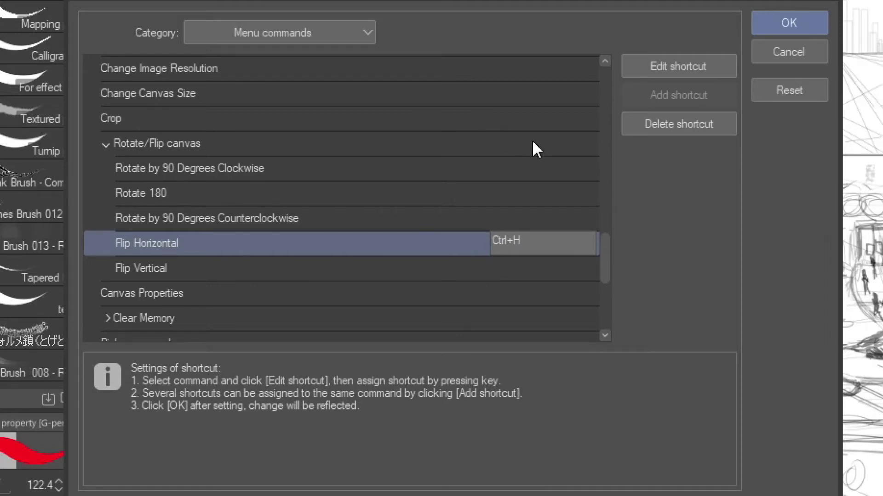
left_click(515, 266)
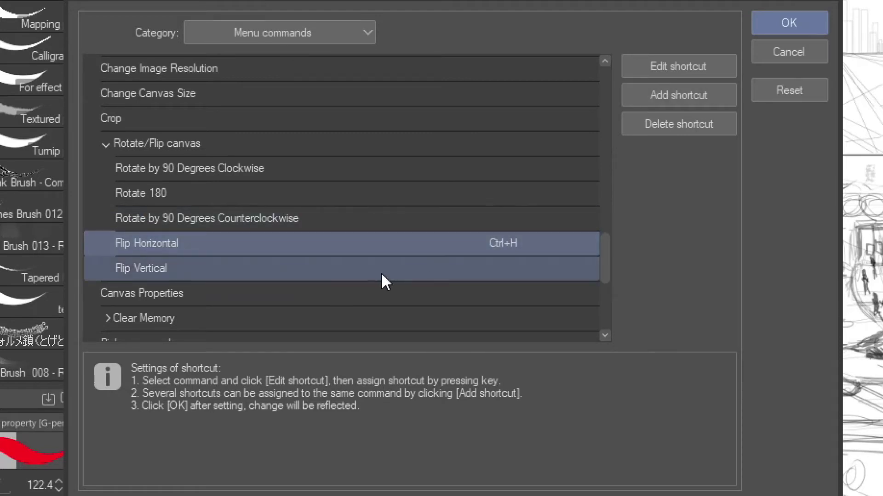
Give Flip Vertical Ctrl+J instead of Paste's Ctrl+V and confirm the shortcut settings.
left_click(497, 268)
left_click(502, 271)
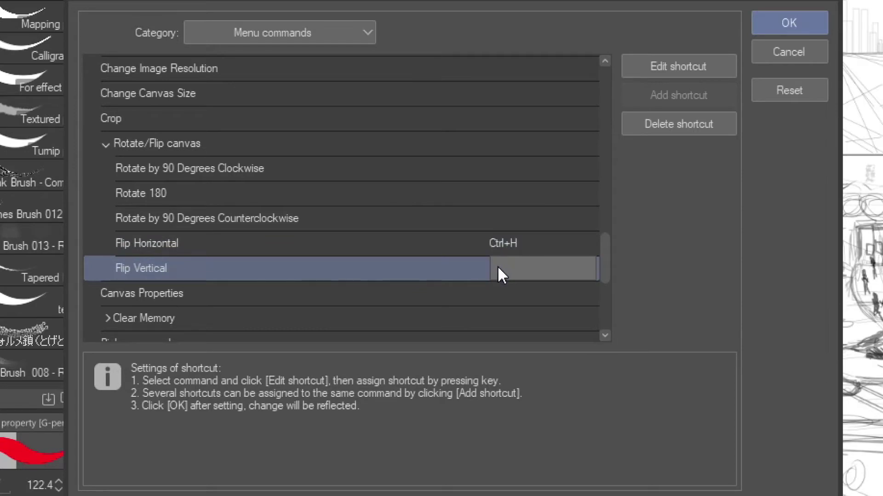
key("ctrl+v")
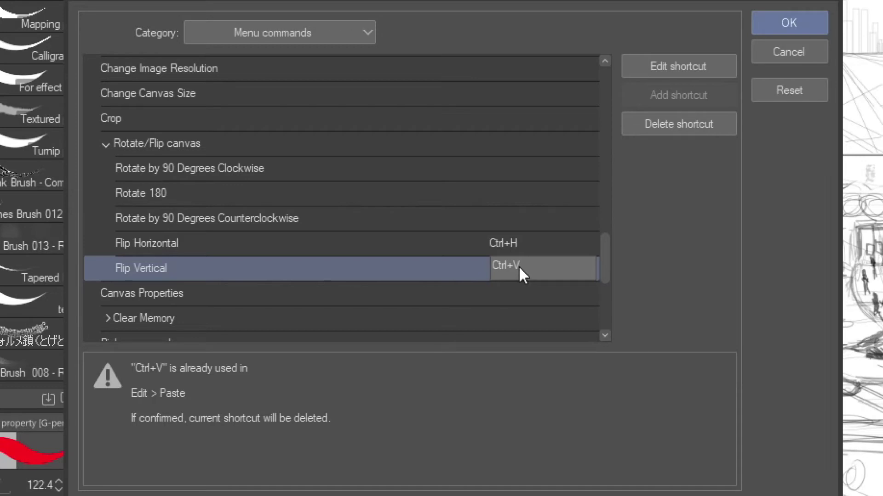
key("ctrl+j")
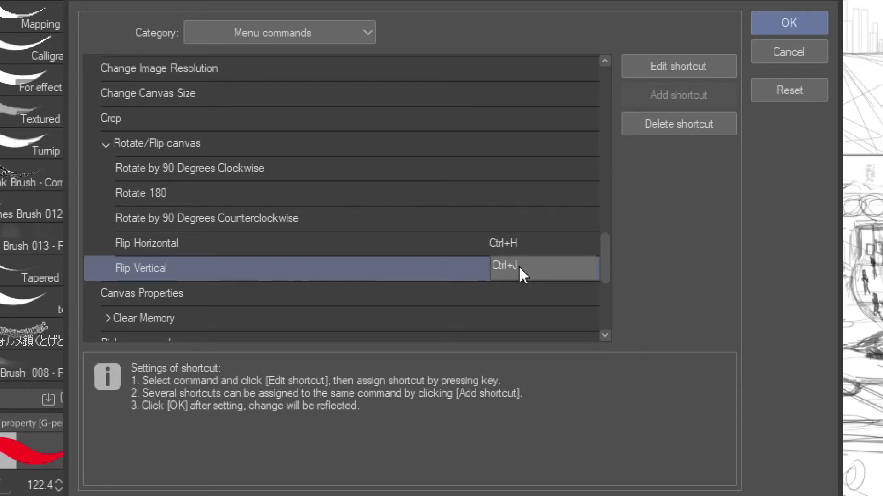
left_click(450, 261)
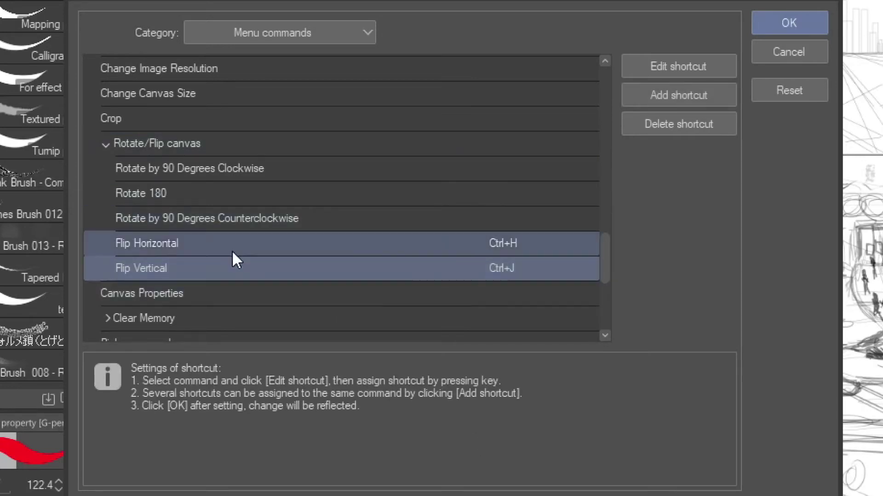
left_click(788, 23)
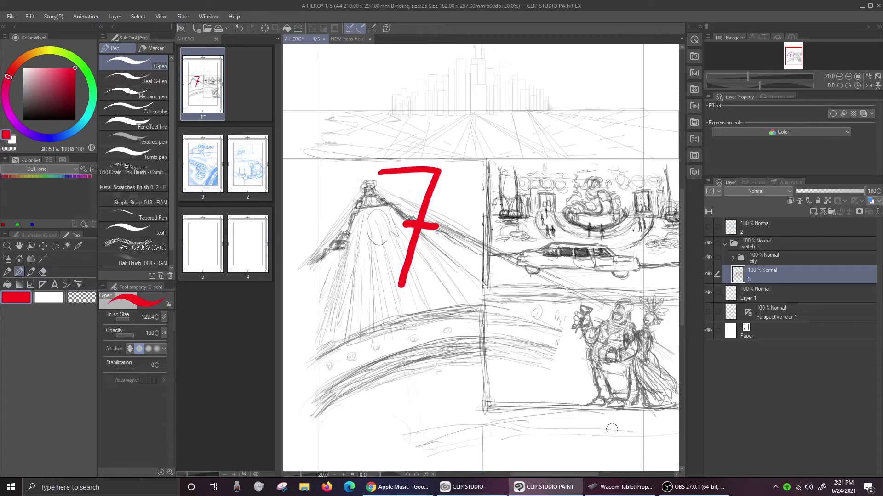
Open Wacom Tablet Properties from the taskbar to reach the CLIPStudioPaint ExpressKeys.
left_click(621, 487)
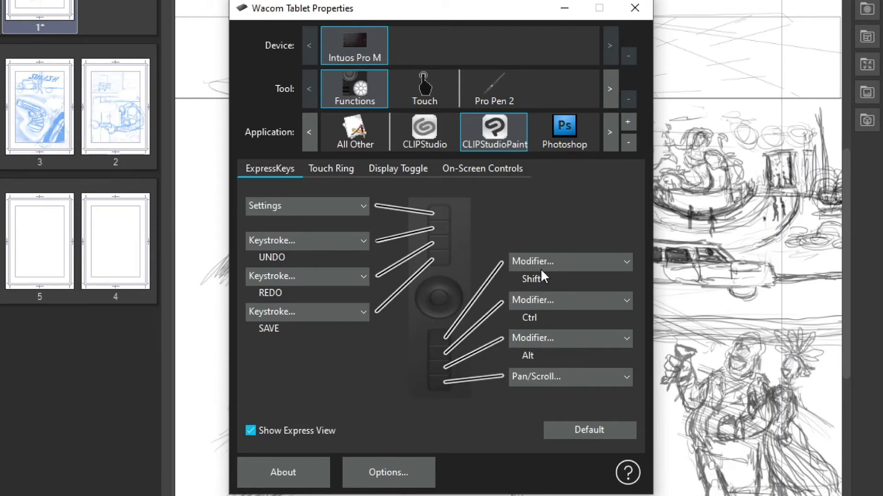
Change the Shift ExpressKey to a Ctrl+H keystroke named H.
left_click(530, 259)
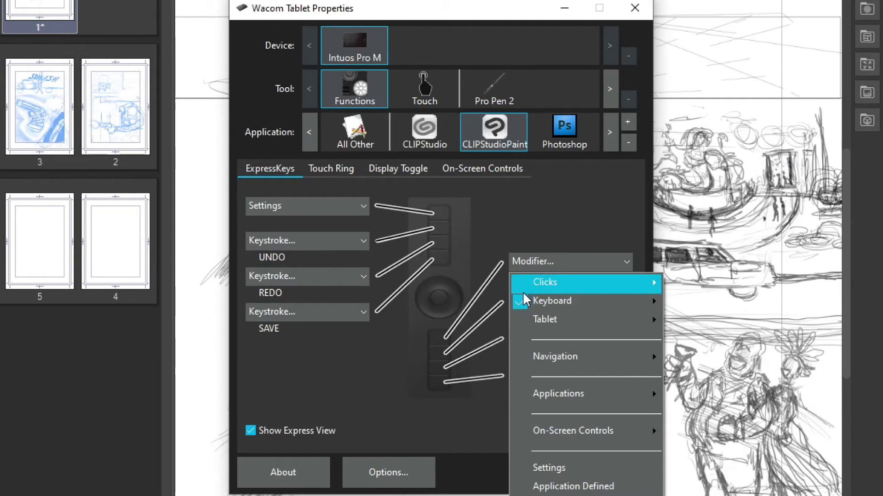
mouse_move(564, 307)
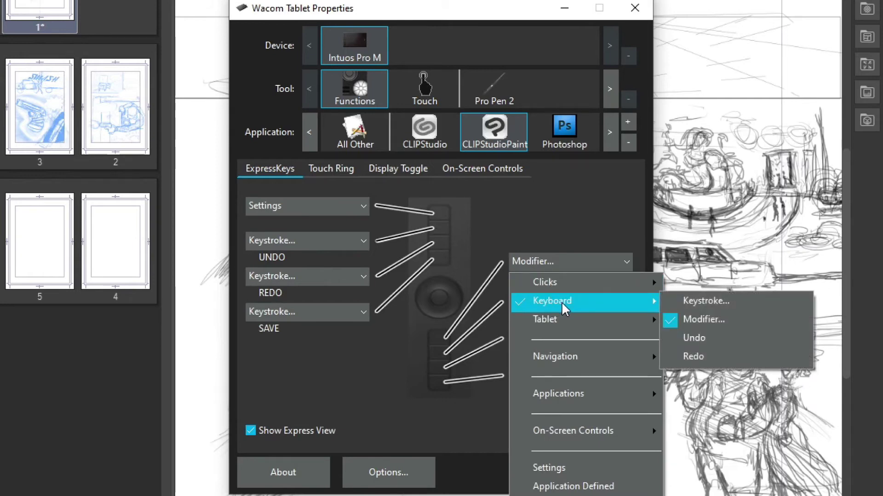
left_click(691, 303)
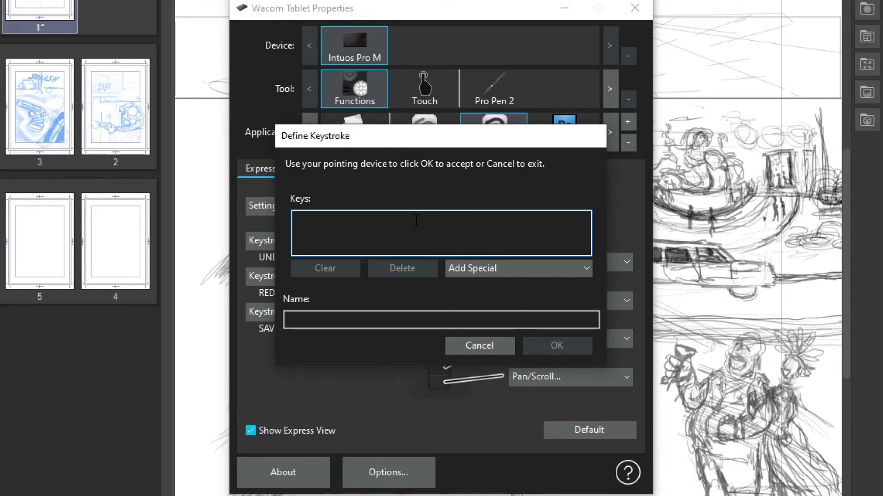
key("ctrl+h")
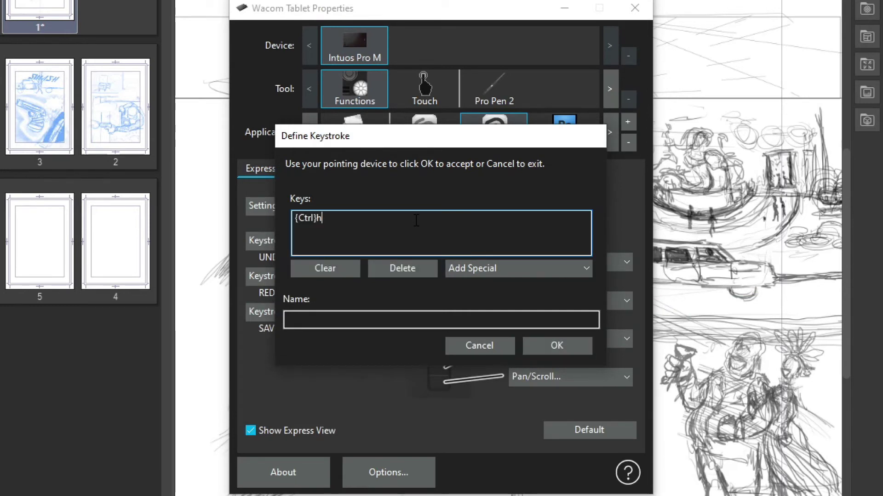
left_click(335, 320)
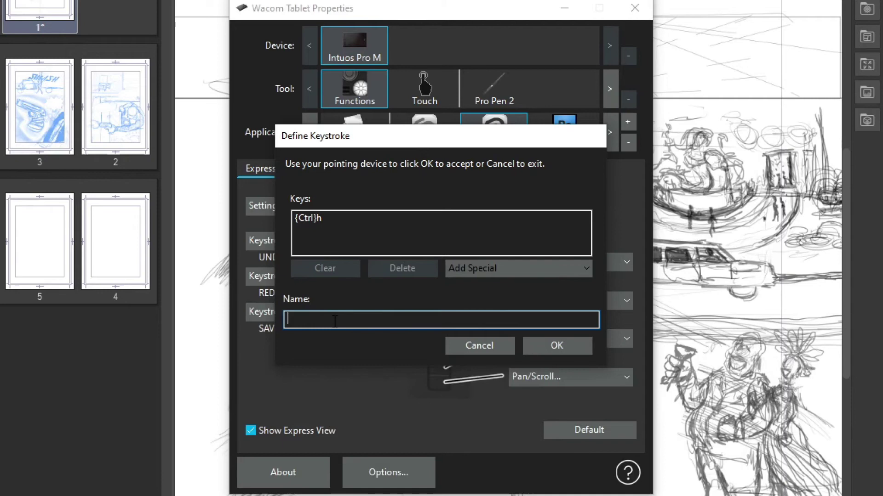
type("H")
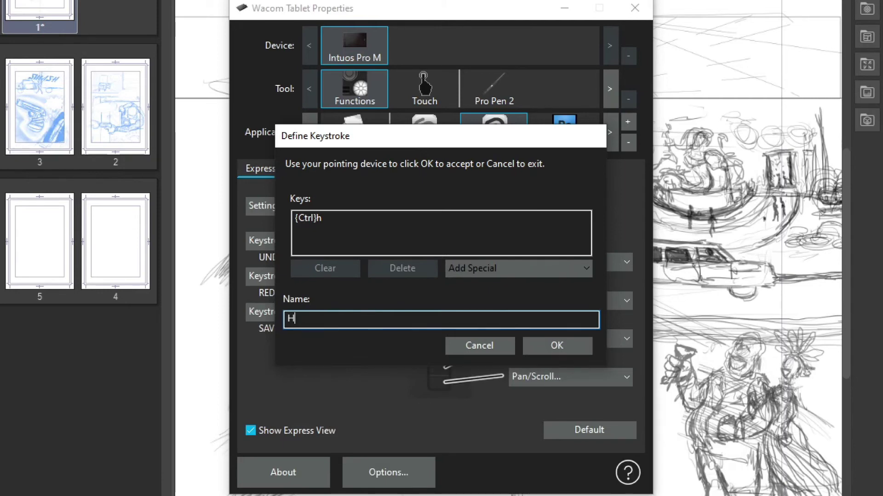
left_click(545, 347)
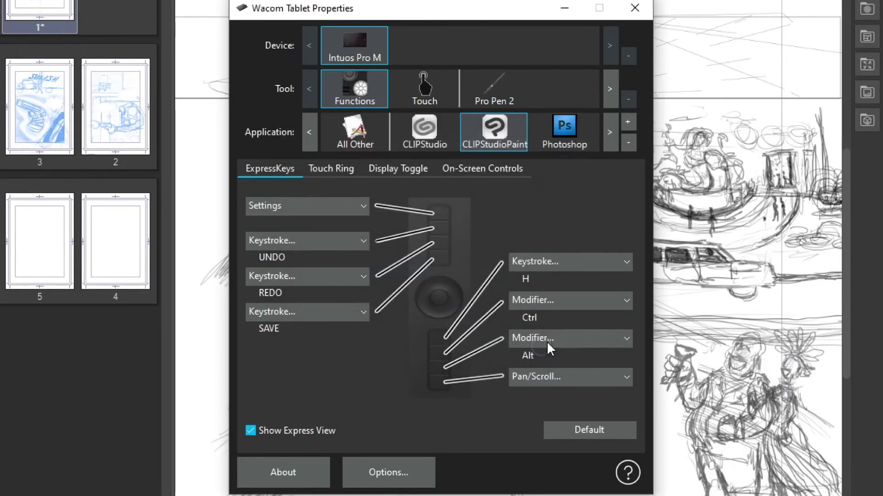
left_click(577, 305)
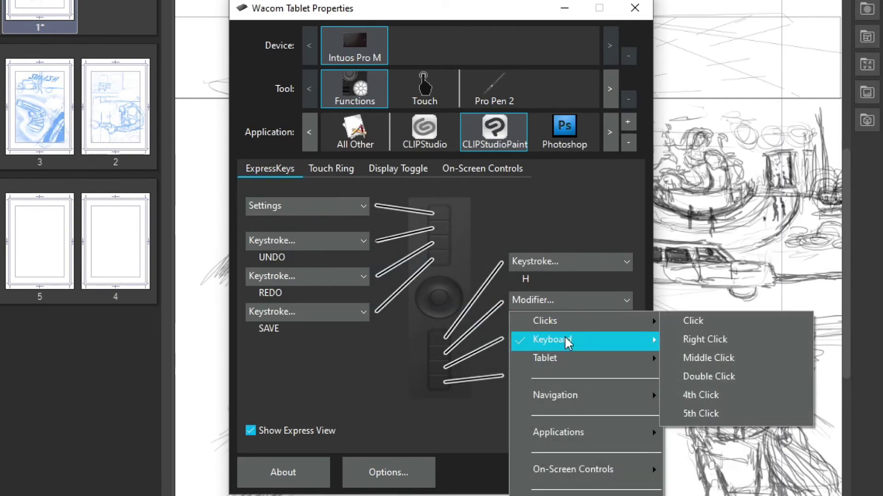
Change the Ctrl ExpressKey to a Ctrl+J keystroke named V, then close Wacom Tablet Properties.
mouse_move(612, 349)
left_click(680, 339)
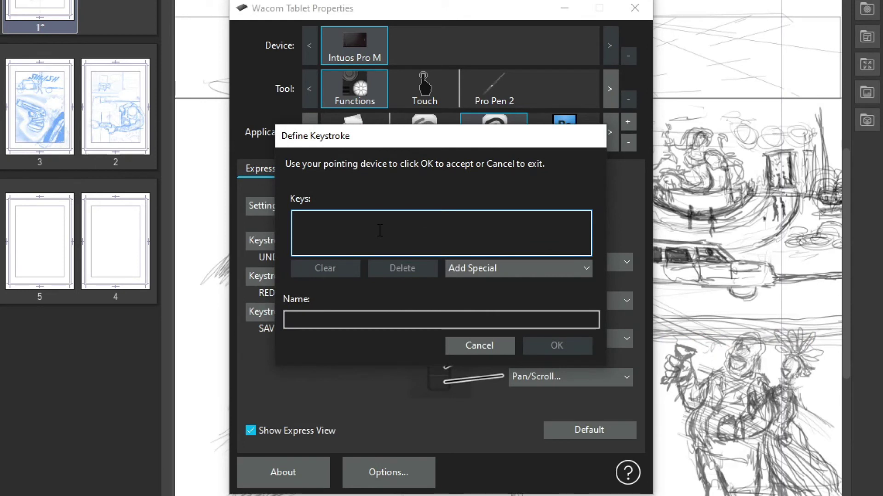
key("ctrl+j")
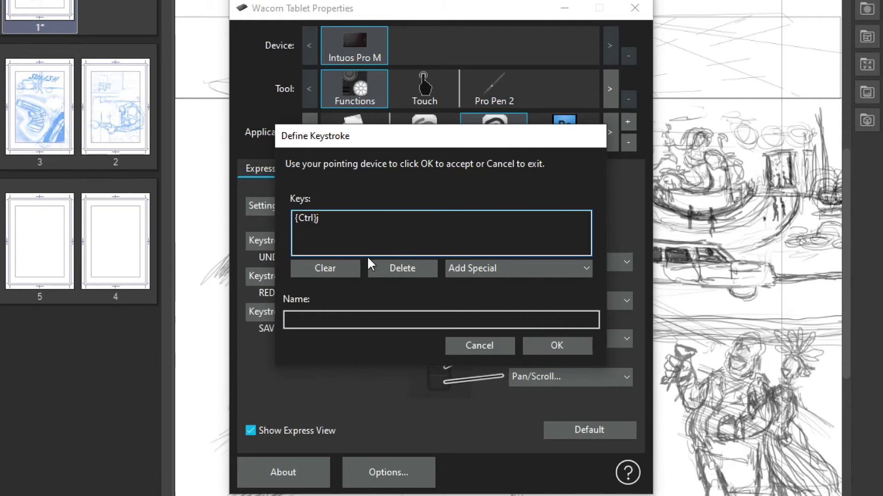
left_click(330, 319)
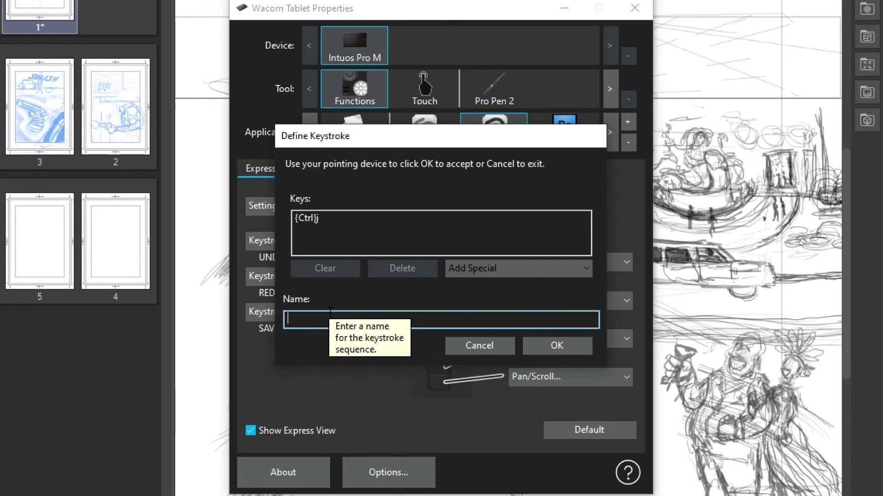
type("V")
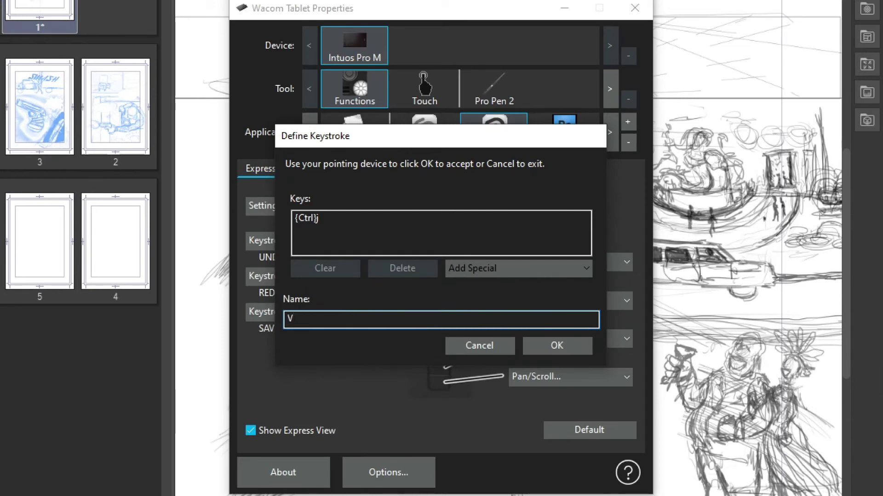
left_click(547, 348)
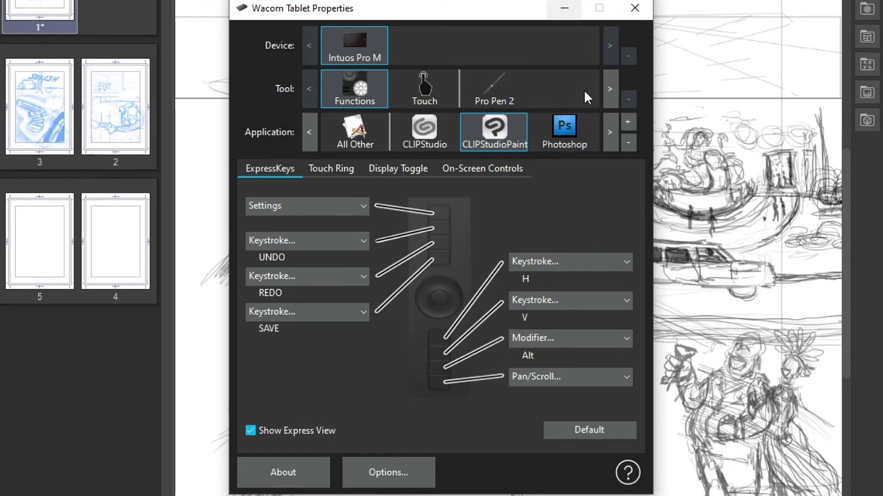
left_click(564, 8)
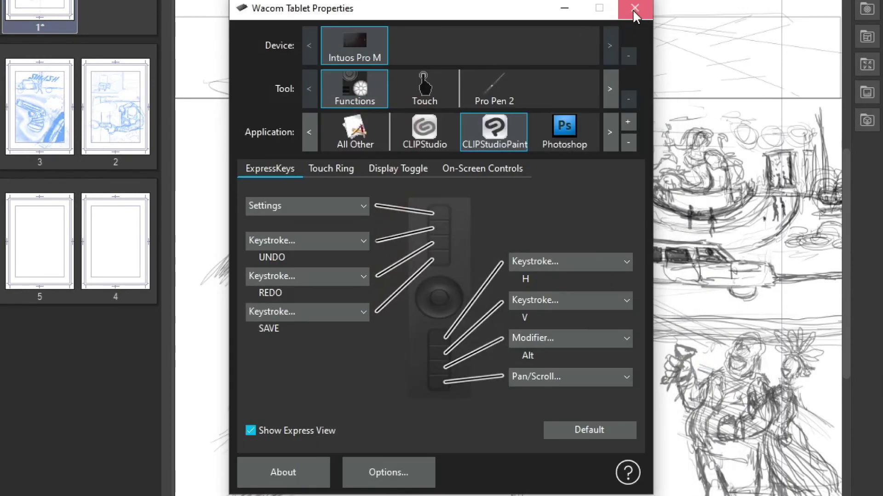
left_click(631, 8)
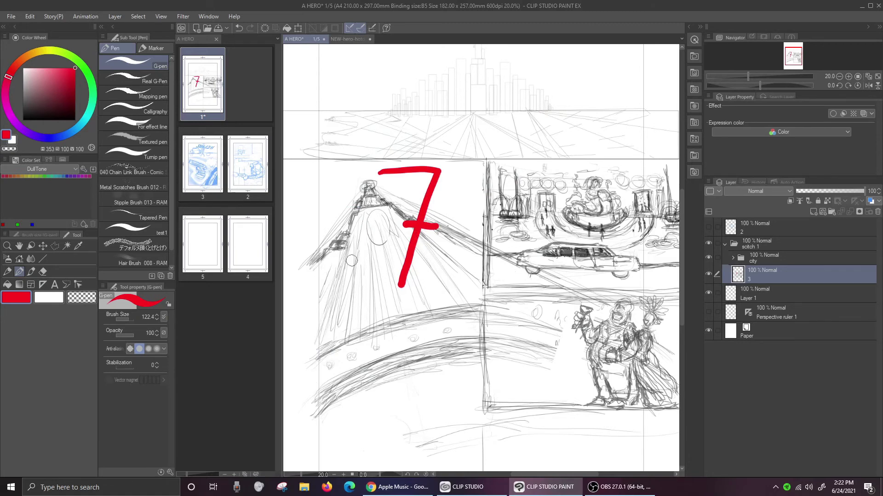
left_click(31, 18)
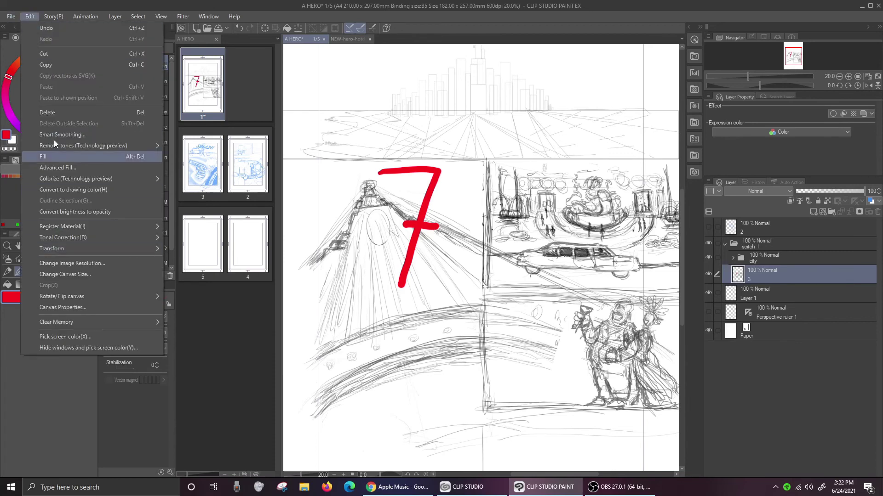
left_click(48, 16)
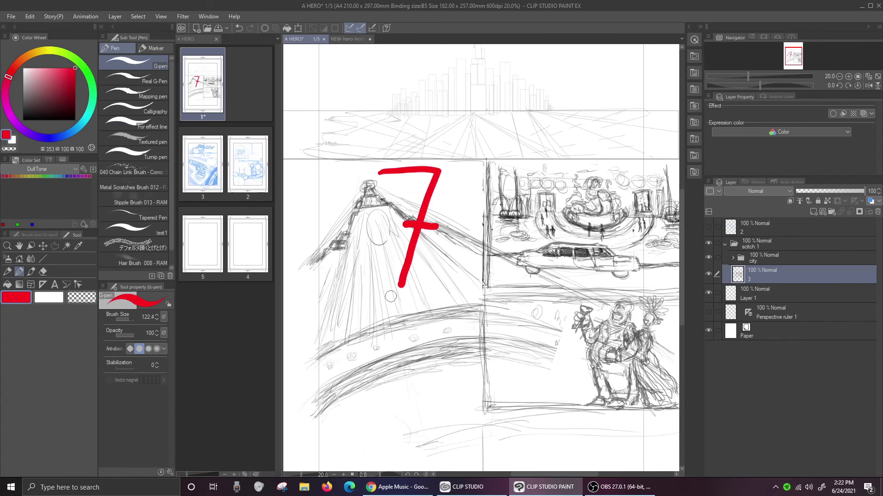
key("h")
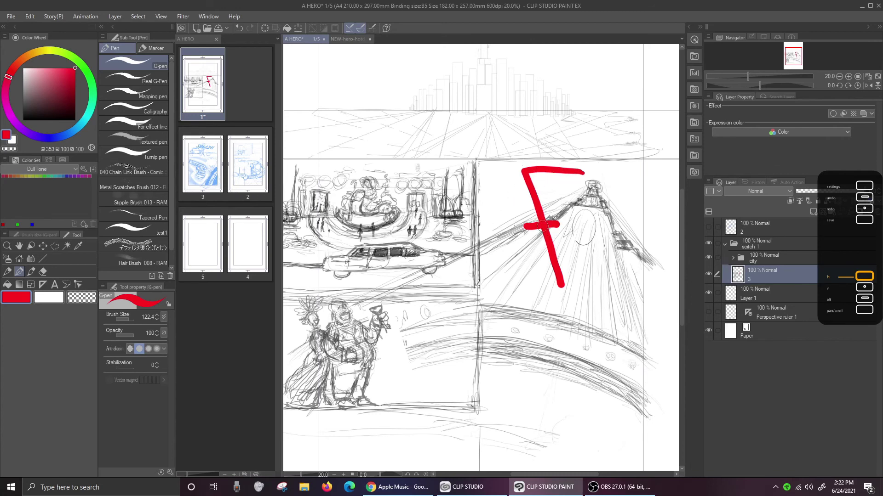
key("h")
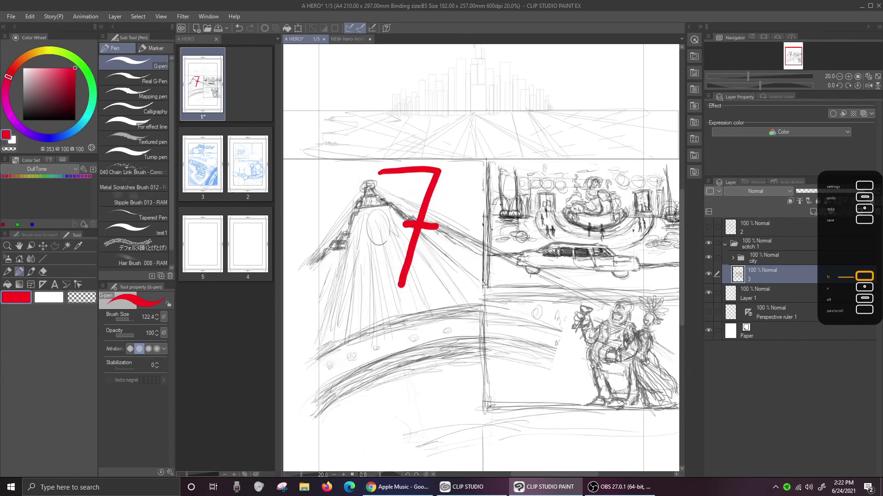
key("v")
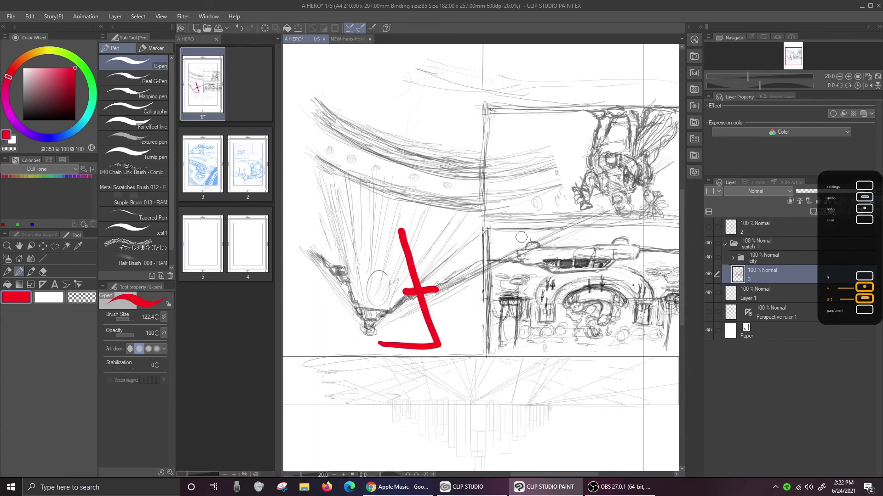
key("v")
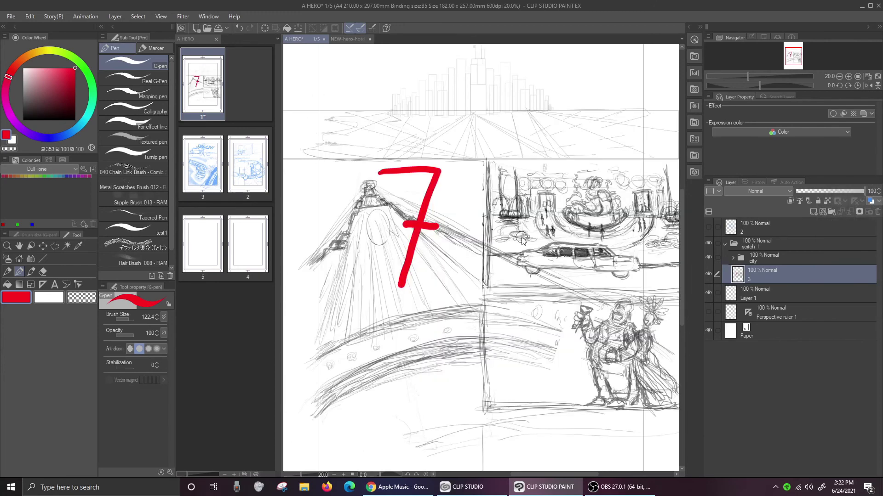
key("v")
key("v")
key("h")
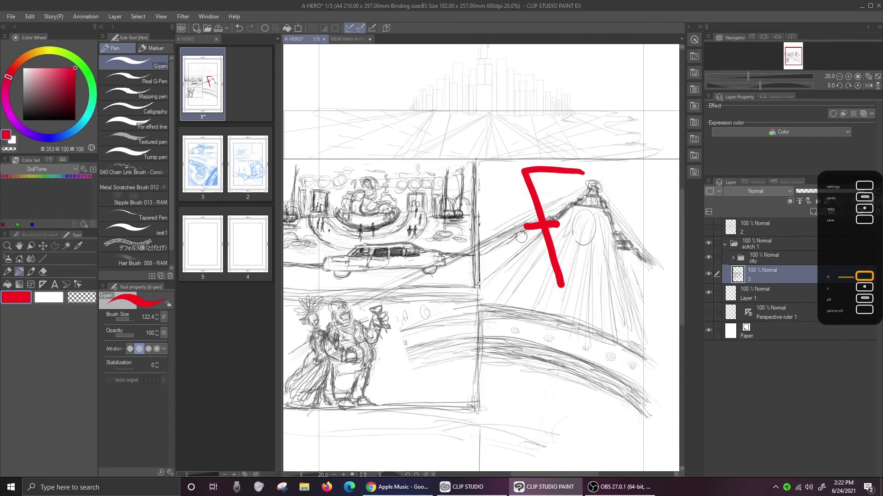
key("h")
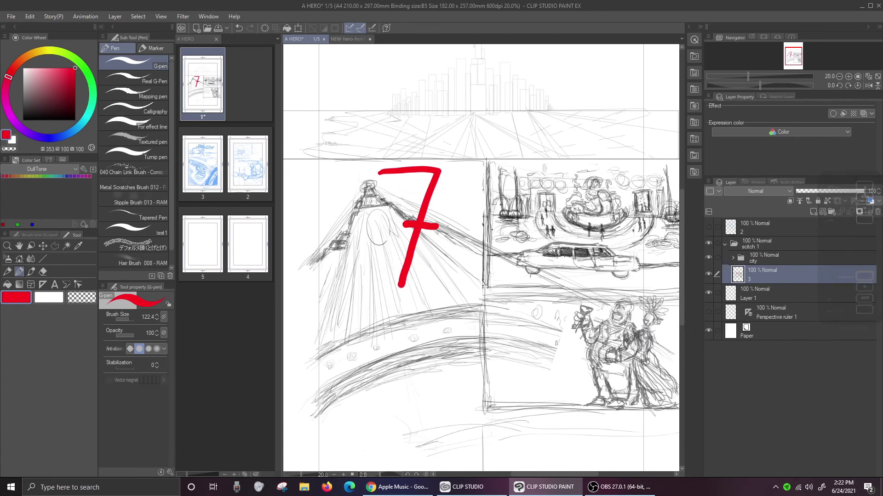